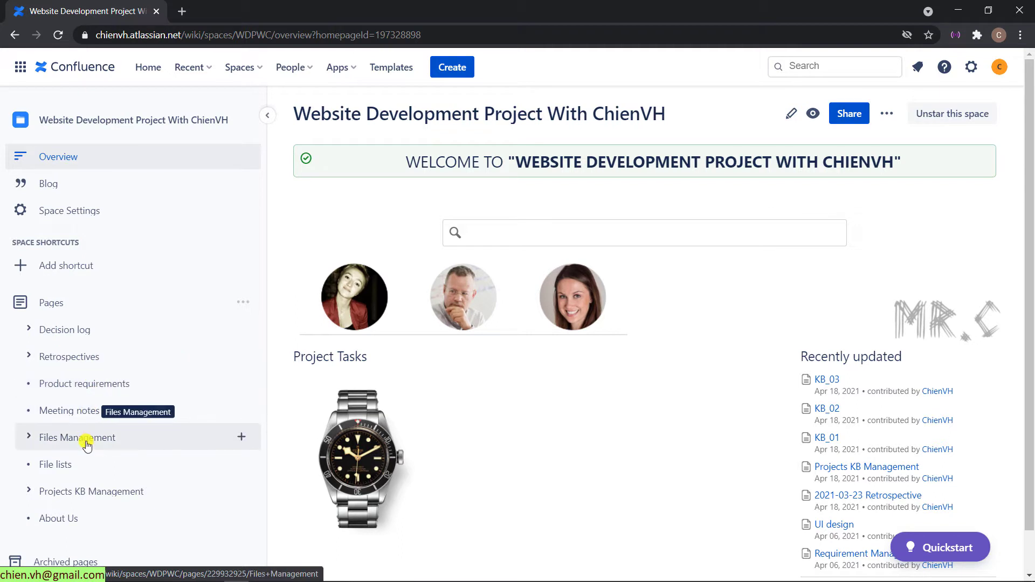
Scroll the space overview and open About Us from the sidebar page tree.
{"action": "scroll", "coordinate": [80, 526], "scroll_direction": "down", "scroll_amount": 1}
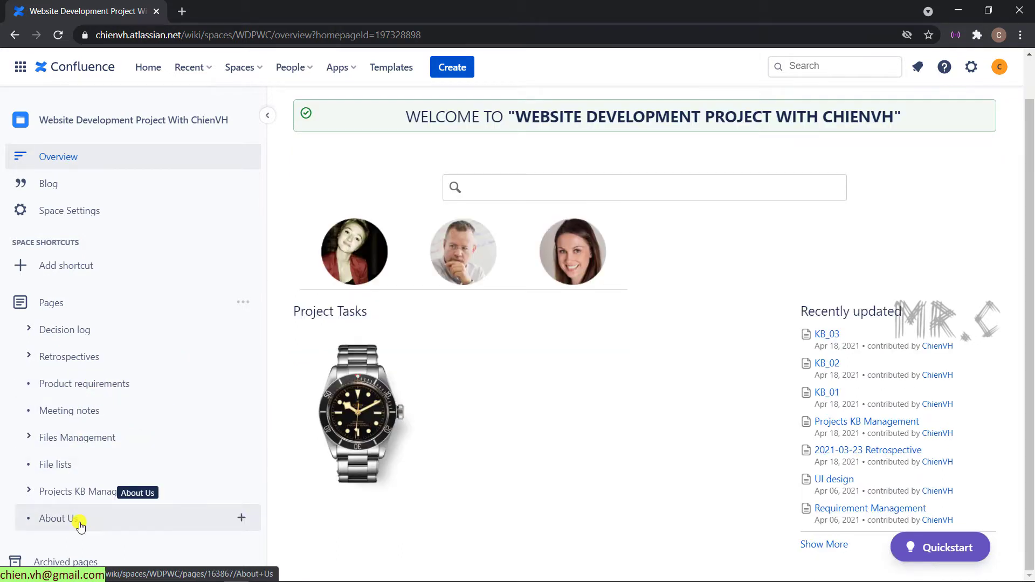
{"action": "left_click", "coordinate": [71, 521]}
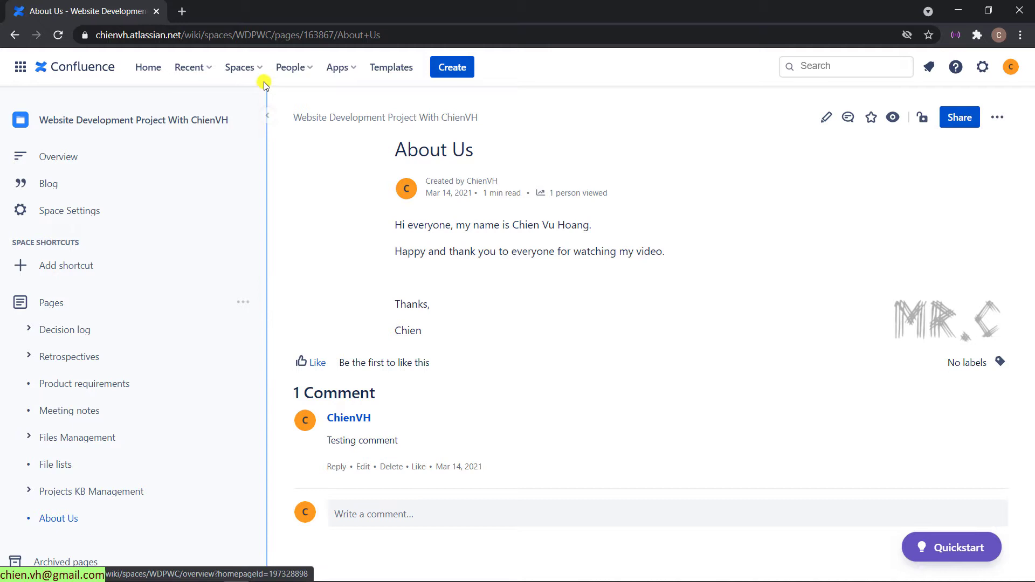
Open Blank Space Testing from the Spaces list in a new tab, ending back on About Us.
{"action": "left_click", "coordinate": [241, 67]}
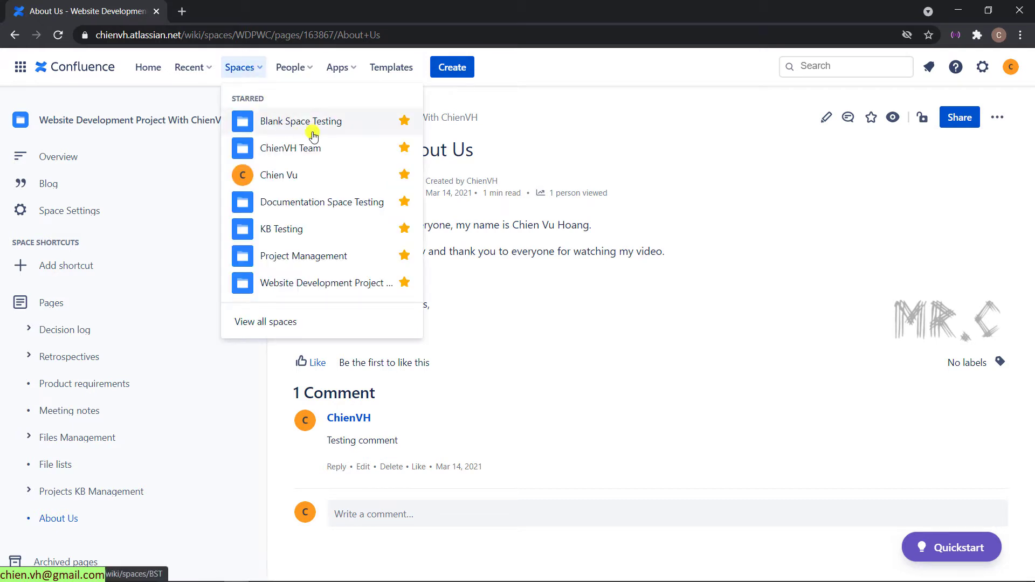
{"action": "middle_click", "coordinate": [282, 122]}
{"action": "left_click", "coordinate": [216, 3]}
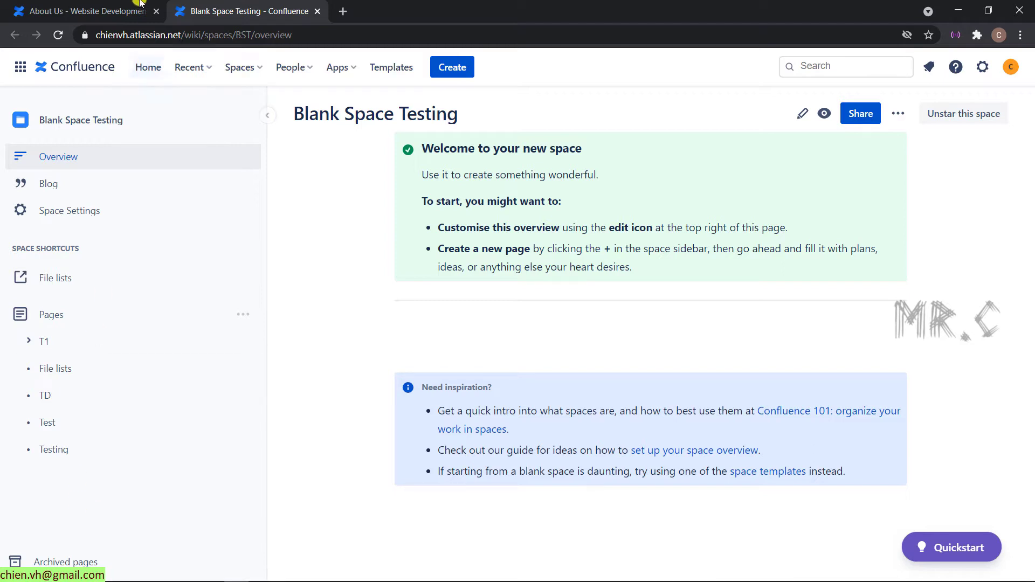
{"action": "left_click", "coordinate": [113, 11]}
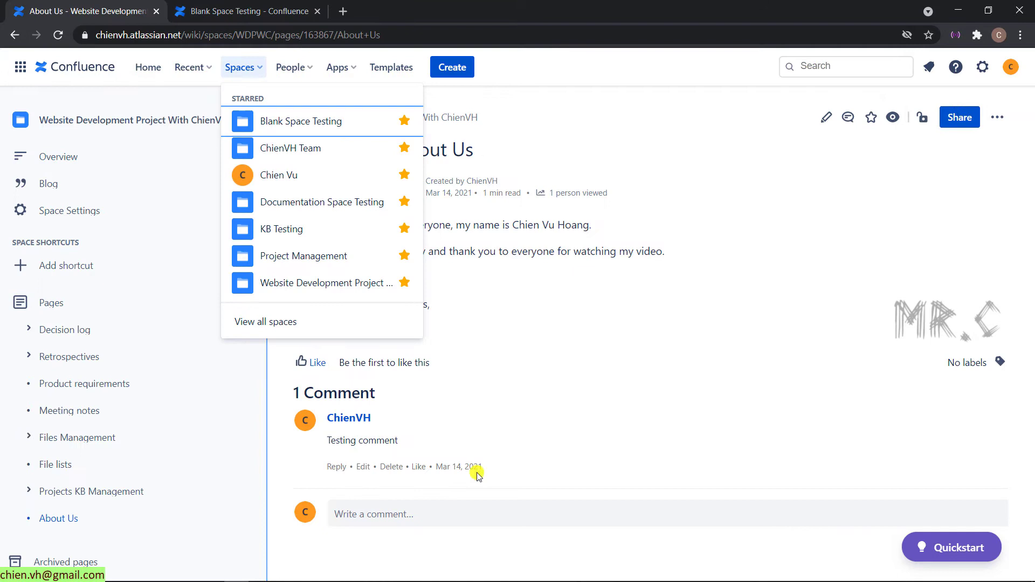
{"action": "left_click", "coordinate": [595, 374]}
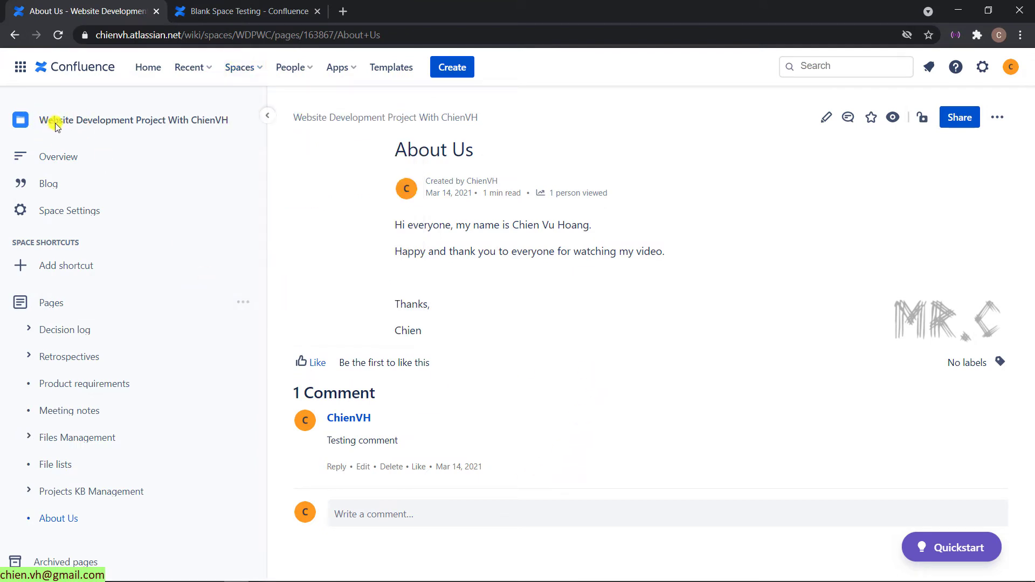
{"action": "left_click", "coordinate": [237, 5]}
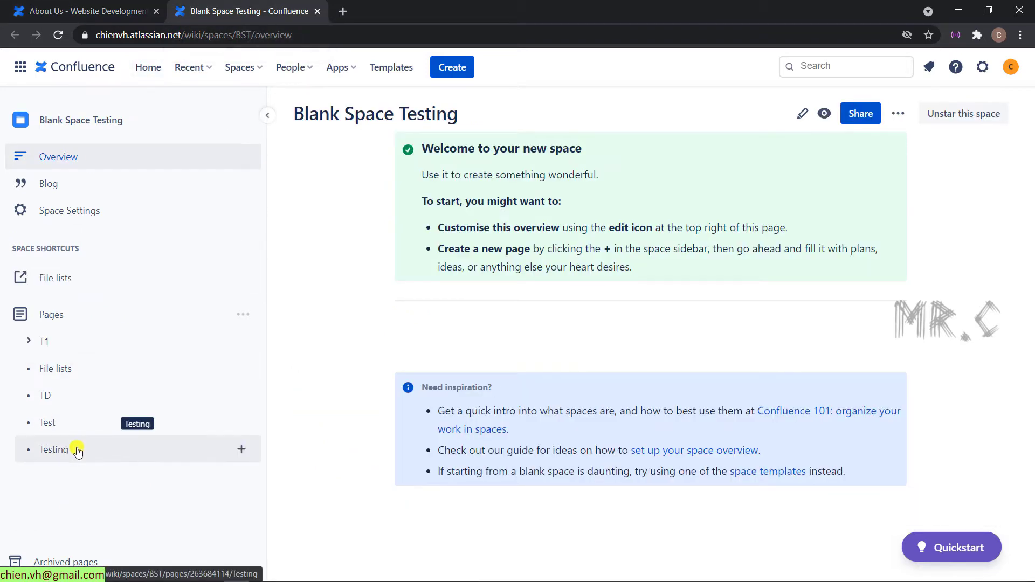
{"action": "left_click", "coordinate": [82, 13]}
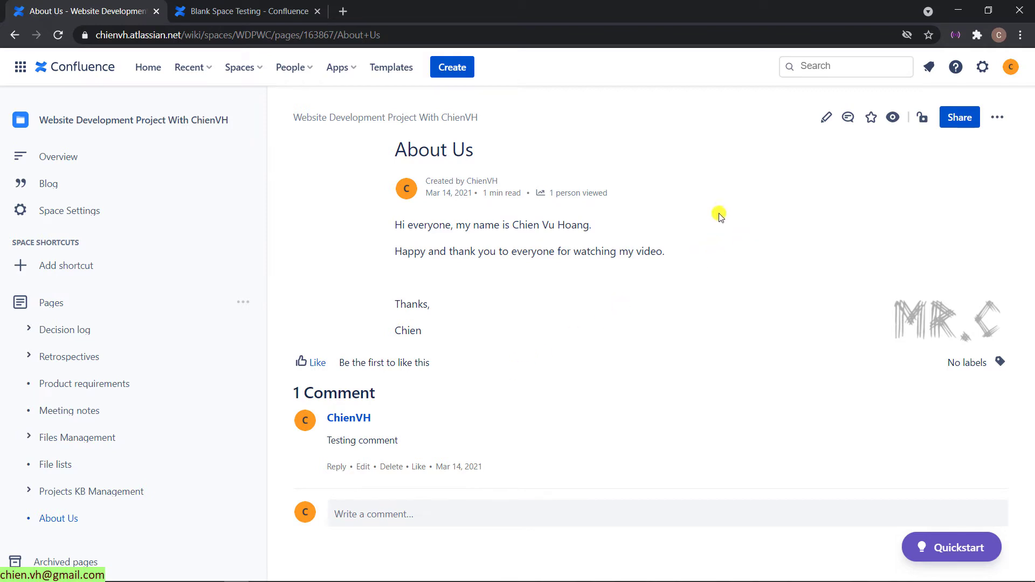
Move the About Us page to the Blank Space Testing space.
{"action": "left_click", "coordinate": [1003, 119]}
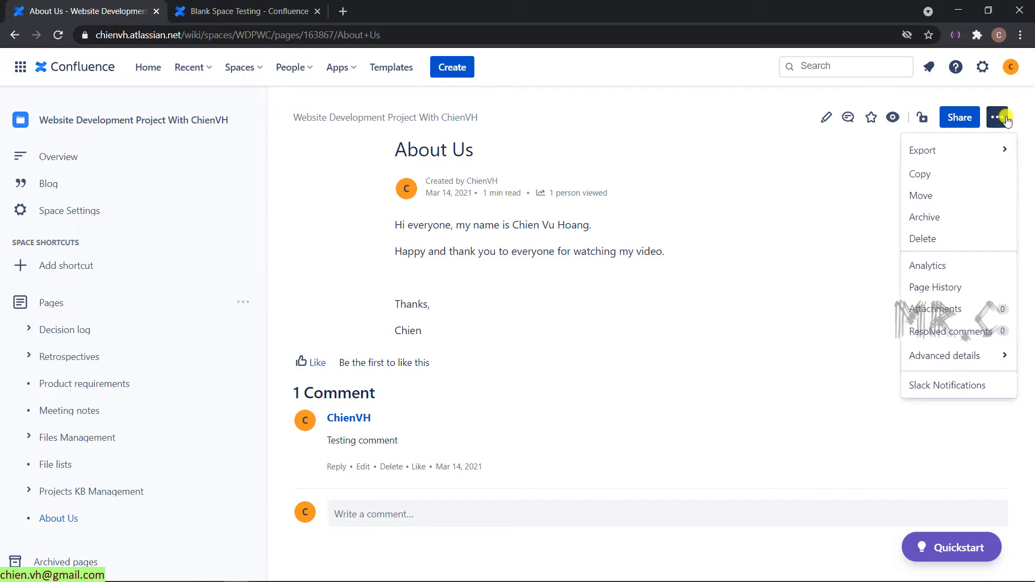
{"action": "left_click", "coordinate": [933, 198]}
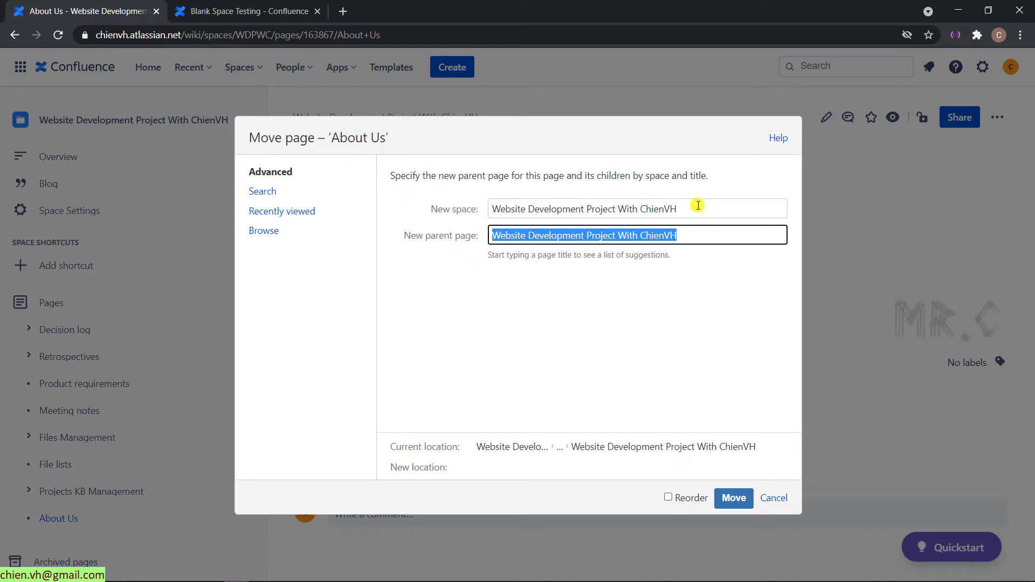
{"action": "left_click_drag", "start_coordinate": [697, 206], "coordinate": [485, 205]}
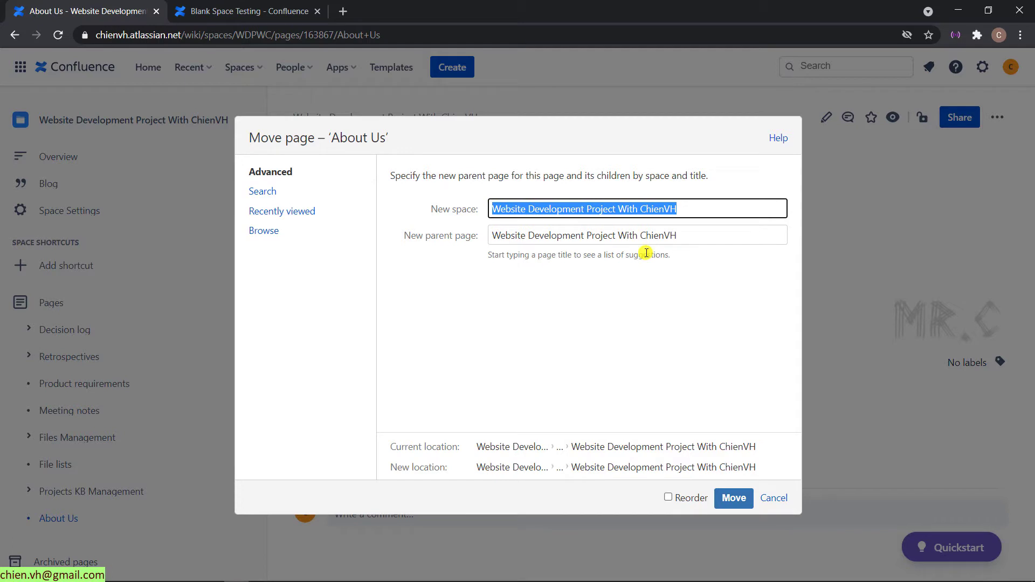
{"action": "key", "text": "BackSpace"}
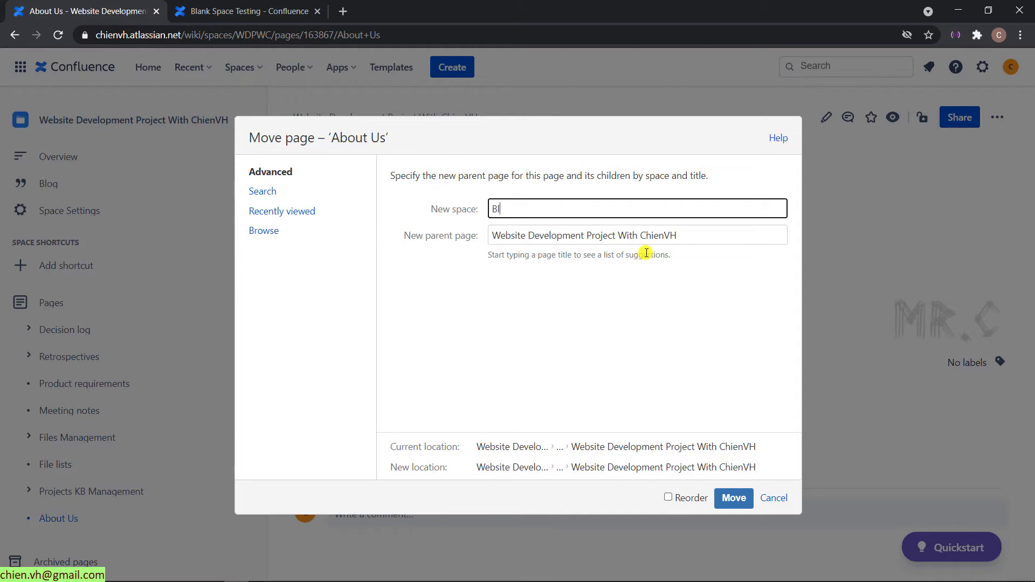
{"action": "type", "text": "Blank"}
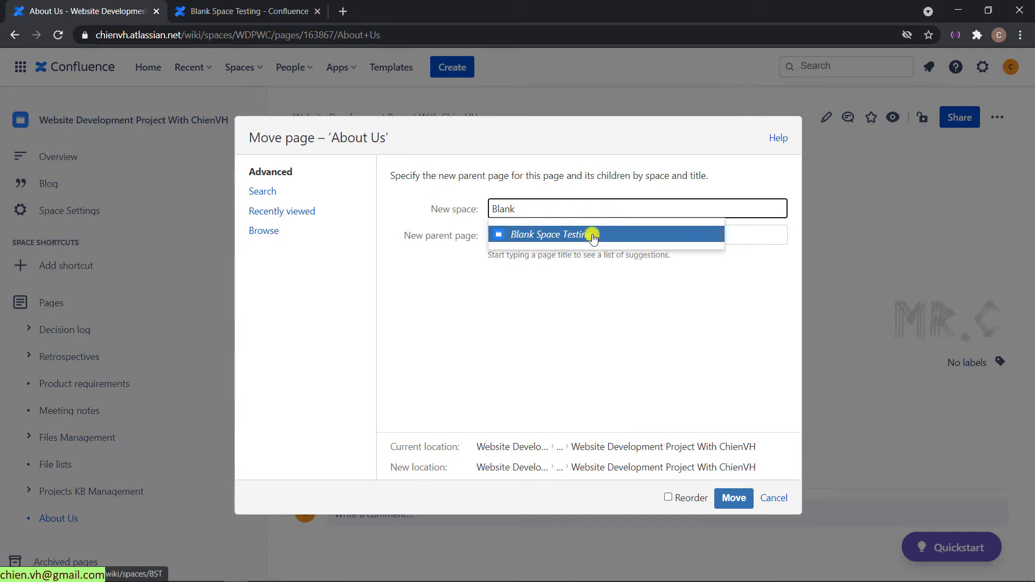
{"action": "left_click", "coordinate": [569, 239]}
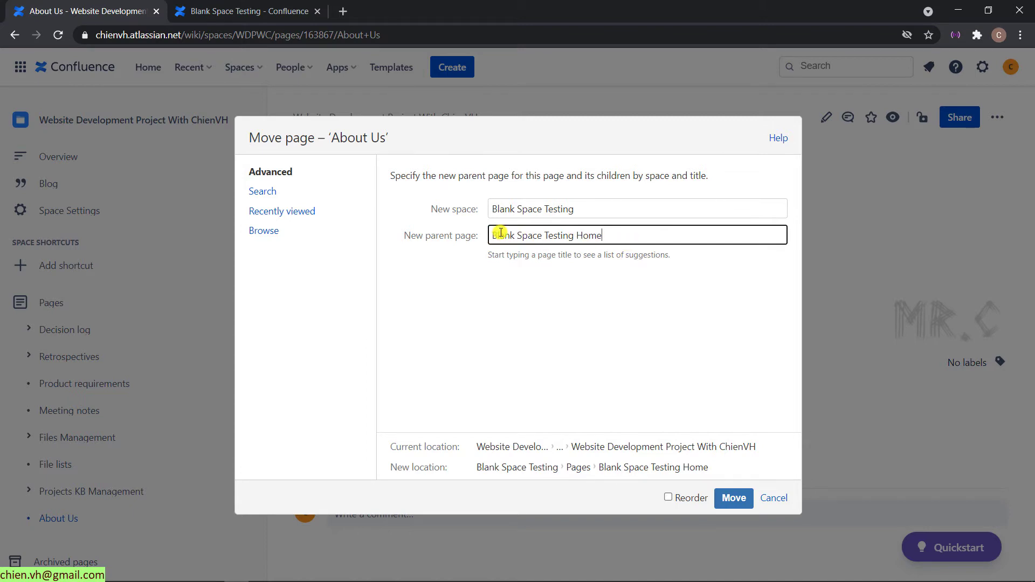
{"action": "left_click", "coordinate": [742, 500]}
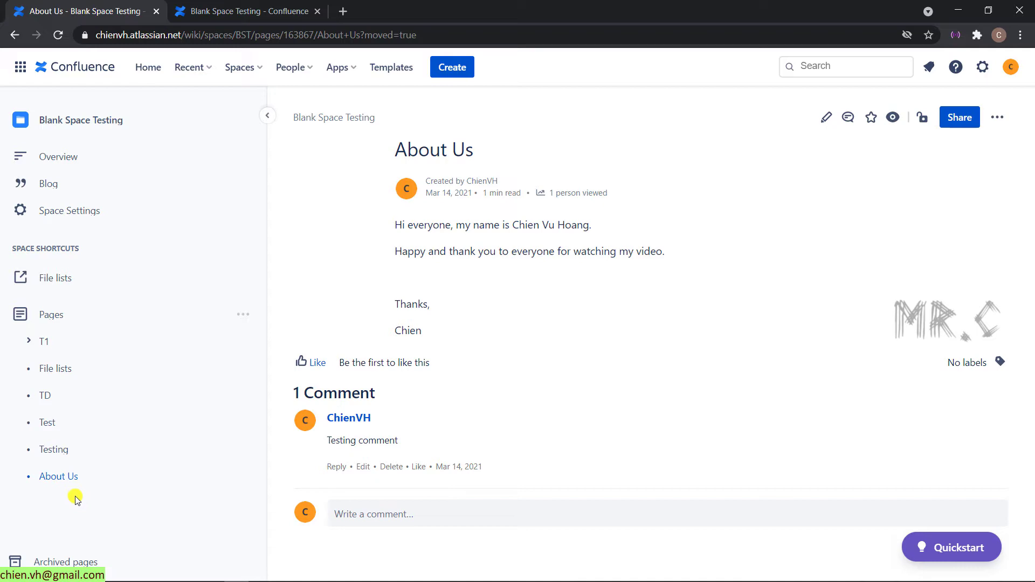
Check that the Website Development Project With ChienVH sidebar no longer lists About Us, then return.
{"action": "left_click", "coordinate": [249, 11]}
{"action": "left_click", "coordinate": [192, 67]}
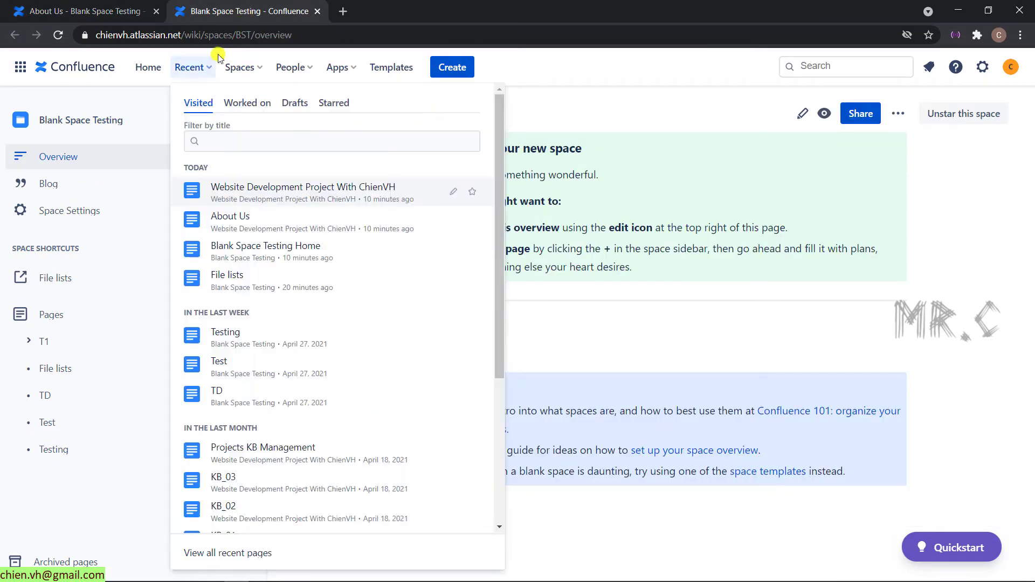
{"action": "left_click", "coordinate": [246, 192]}
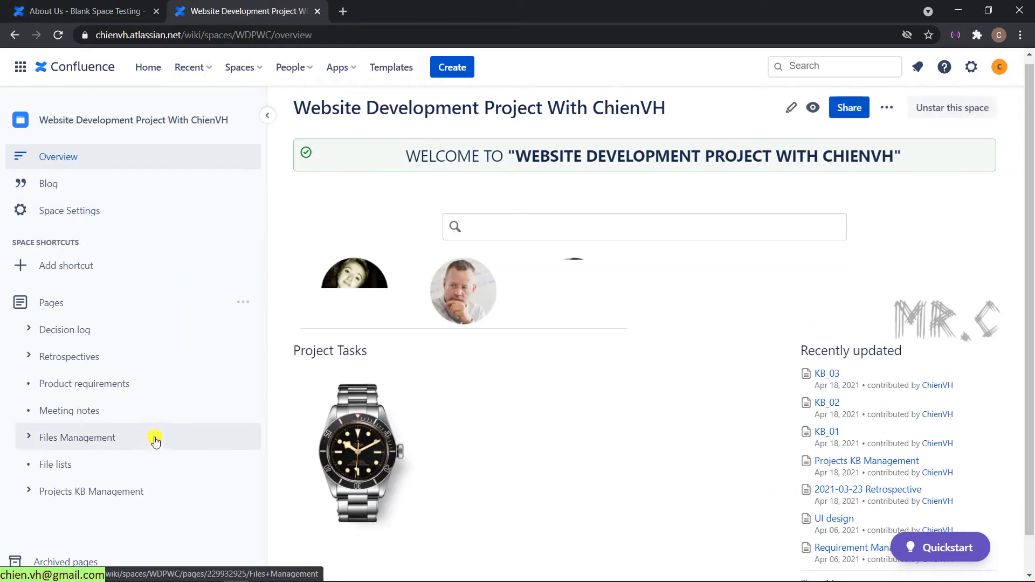
{"action": "scroll", "coordinate": [155, 441], "scroll_direction": "down", "scroll_amount": 1}
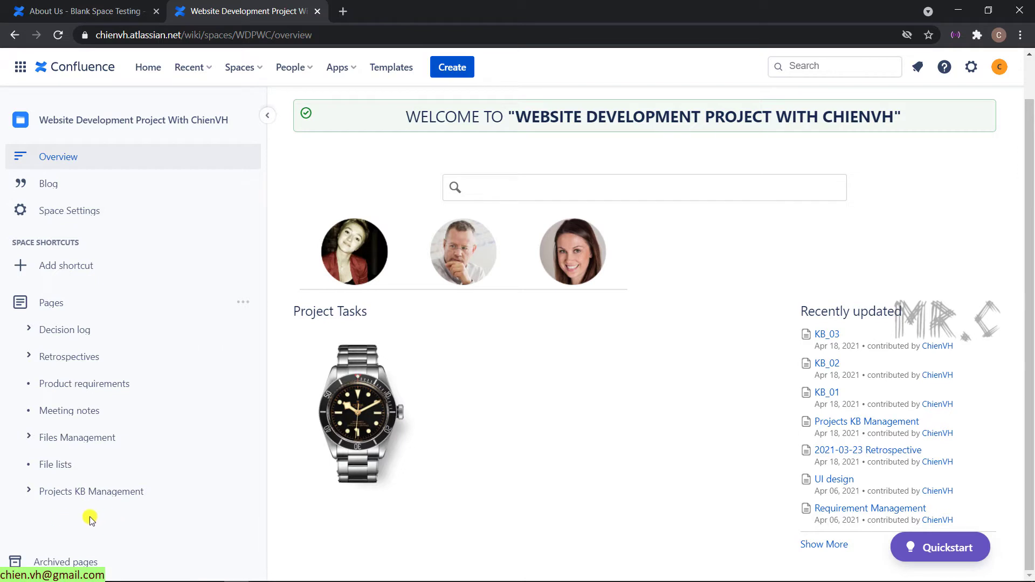
{"action": "left_click", "coordinate": [111, 10]}
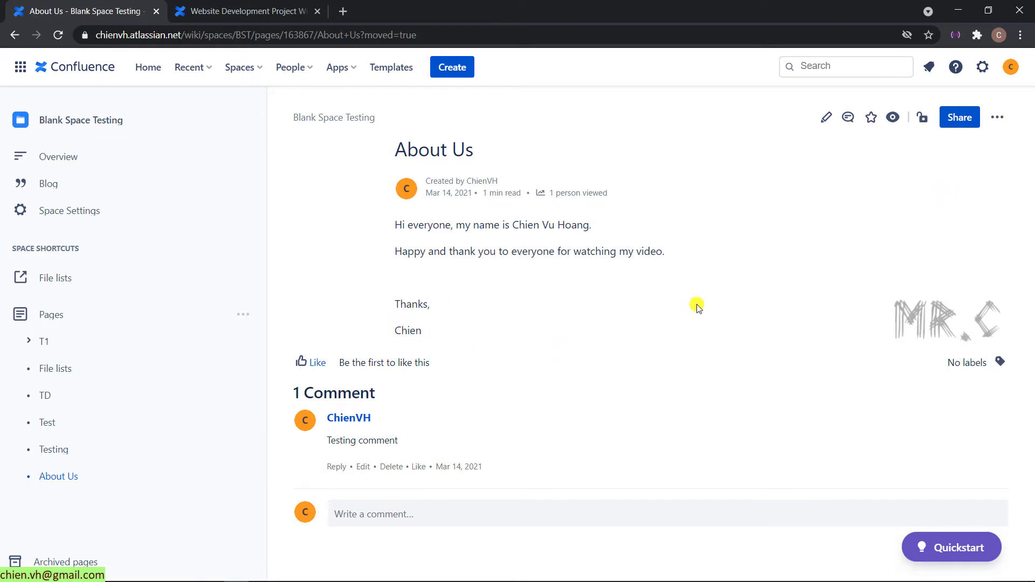
Copy About Us under the Website Development Project With ChienVH home, removing the 'Copy of ' prefix.
{"action": "left_click", "coordinate": [997, 118]}
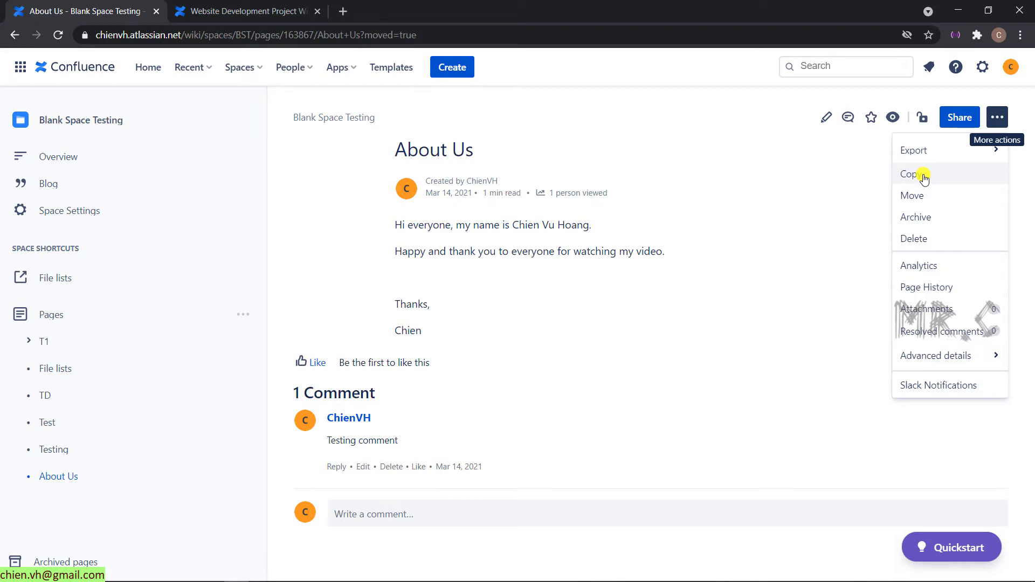
{"action": "left_click", "coordinate": [923, 176]}
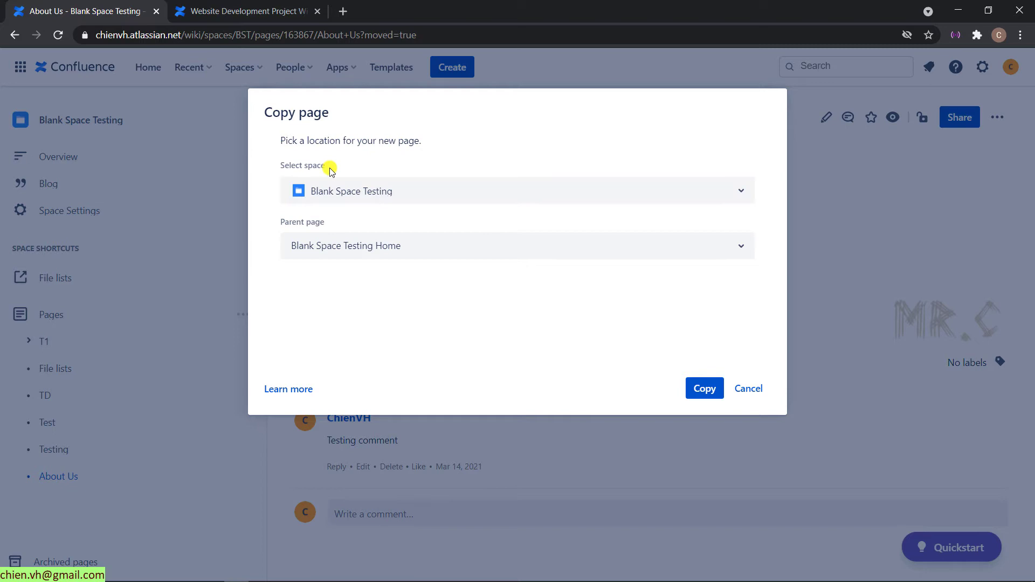
{"action": "left_click", "coordinate": [738, 194]}
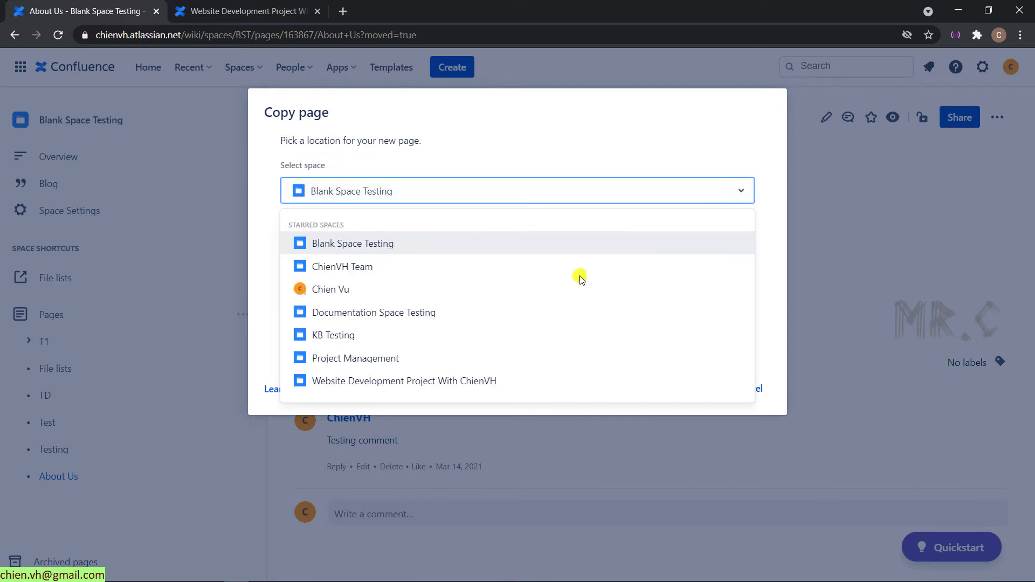
{"action": "left_click", "coordinate": [468, 381]}
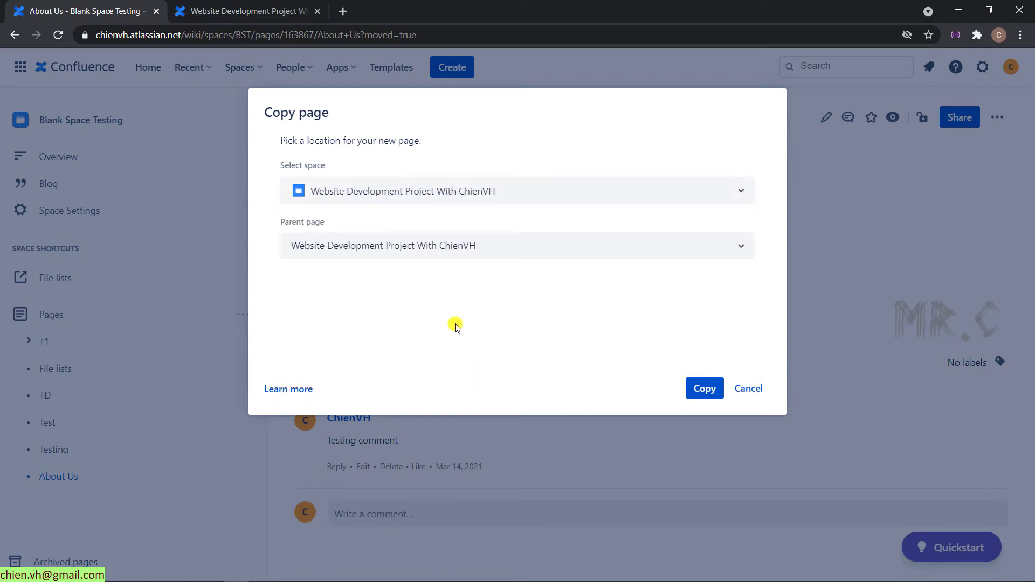
{"action": "left_click", "coordinate": [305, 238]}
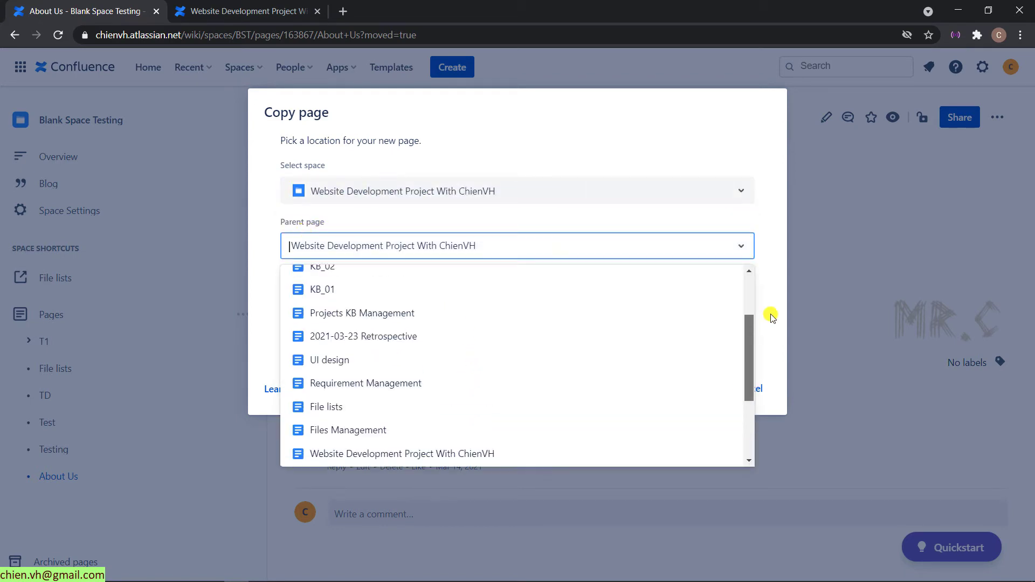
{"action": "left_click", "coordinate": [764, 231]}
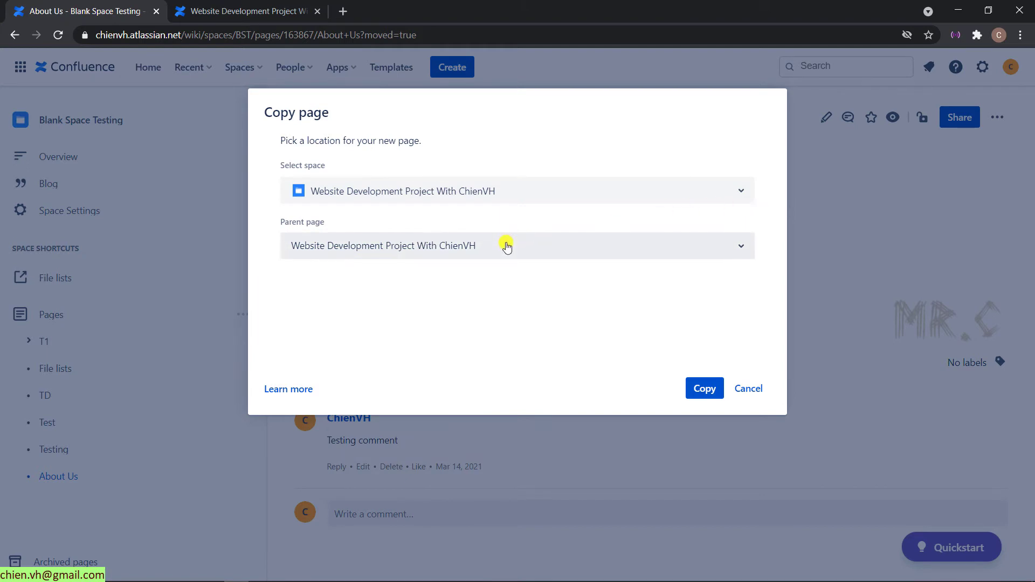
{"action": "left_click", "coordinate": [705, 388]}
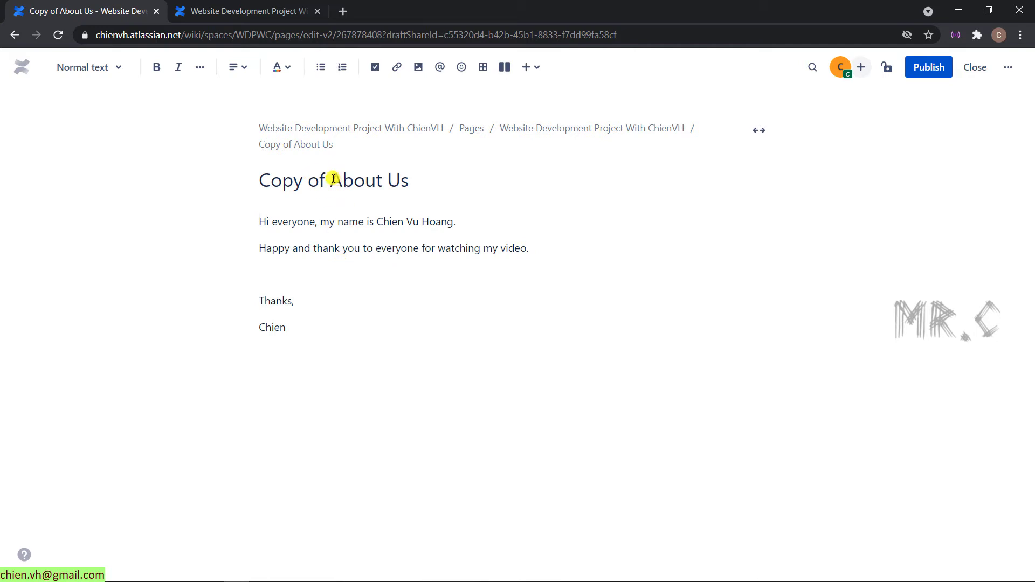
{"action": "left_click_drag", "start_coordinate": [333, 179], "coordinate": [257, 185]}
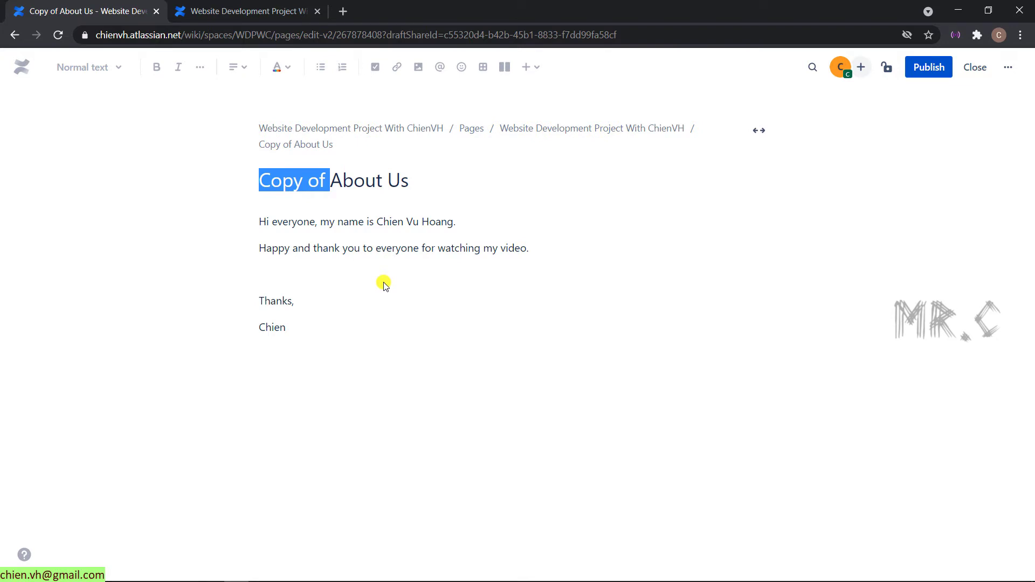
{"action": "key", "text": "BackSpace"}
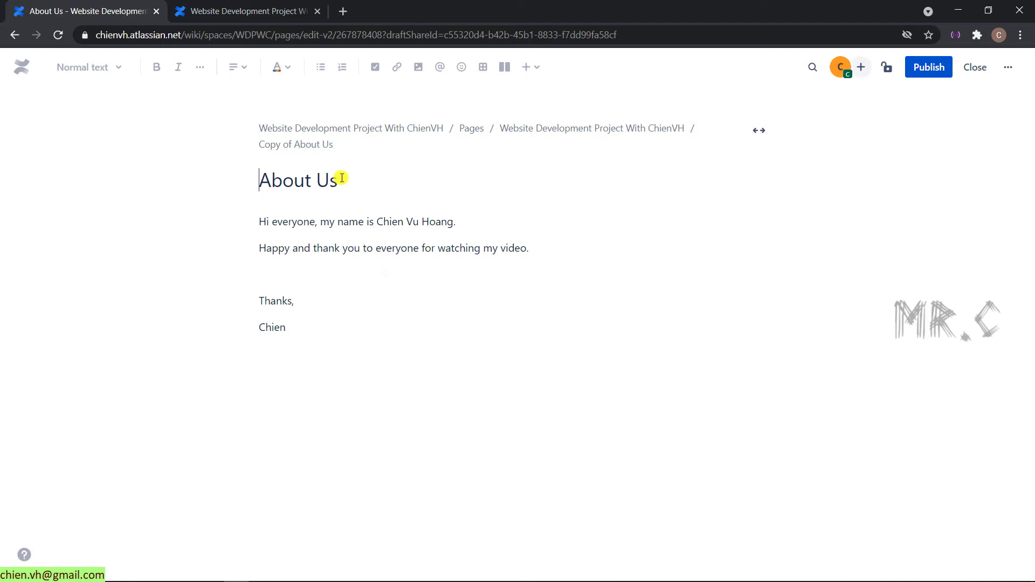
Publish the About Us copy, close the overview tab and reload the page.
{"action": "left_click", "coordinate": [929, 68]}
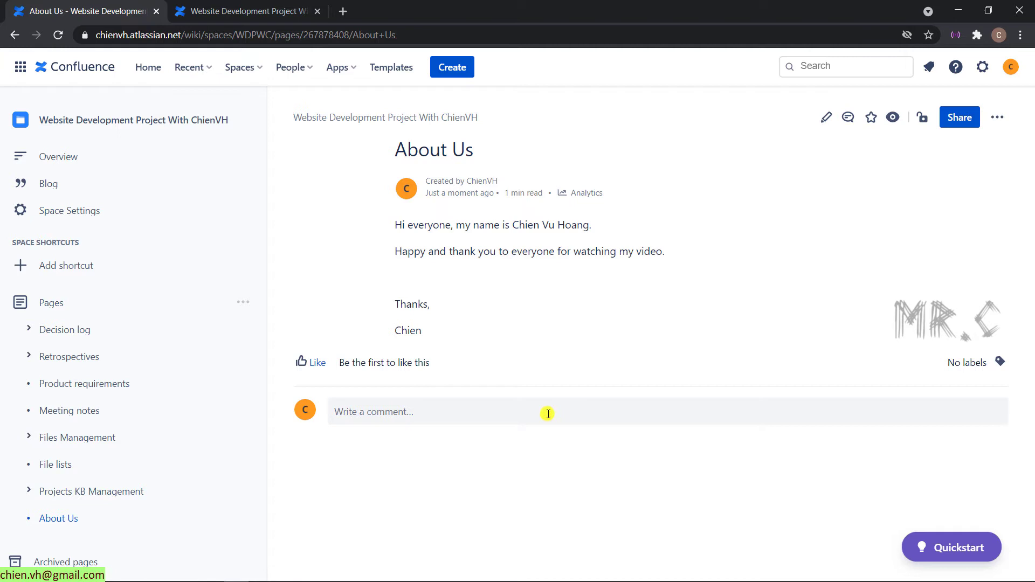
{"action": "left_click", "coordinate": [233, 4]}
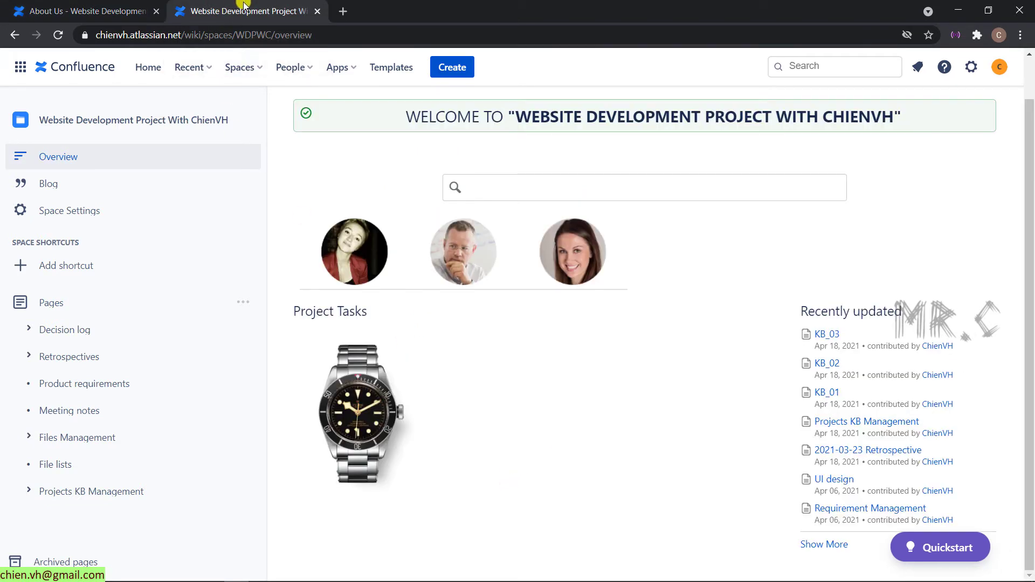
{"action": "middle_click", "coordinate": [244, 5]}
{"action": "left_click", "coordinate": [58, 35]}
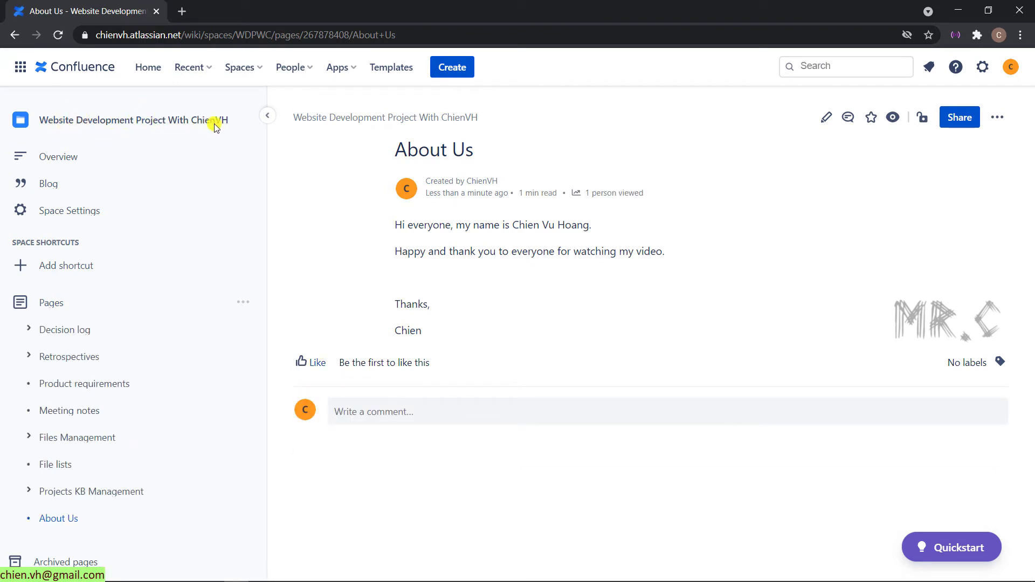
Visit Blank Space Testing, then go back to the Website Development Project With ChienVH overview.
{"action": "left_click", "coordinate": [256, 74]}
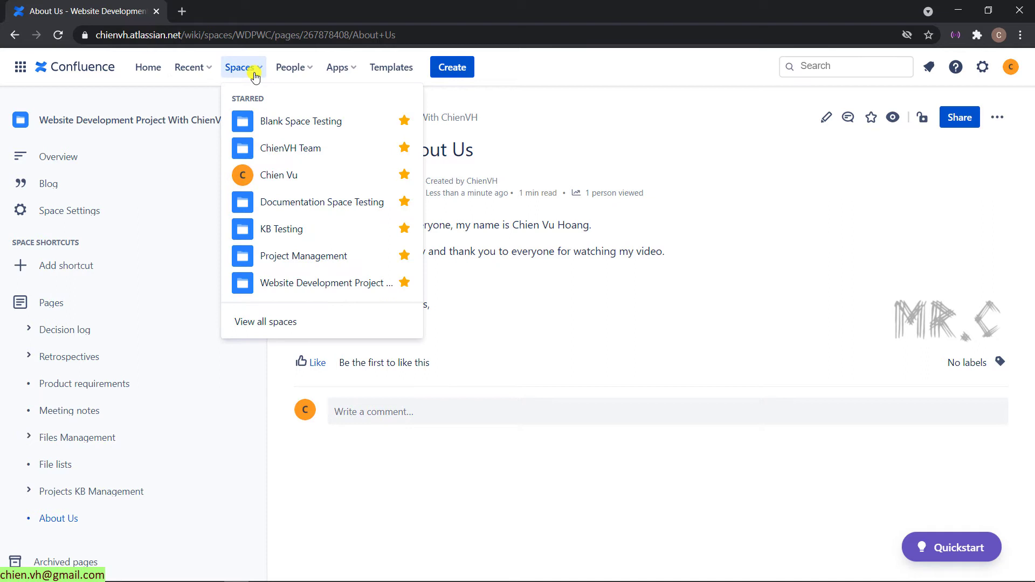
{"action": "left_click", "coordinate": [310, 122]}
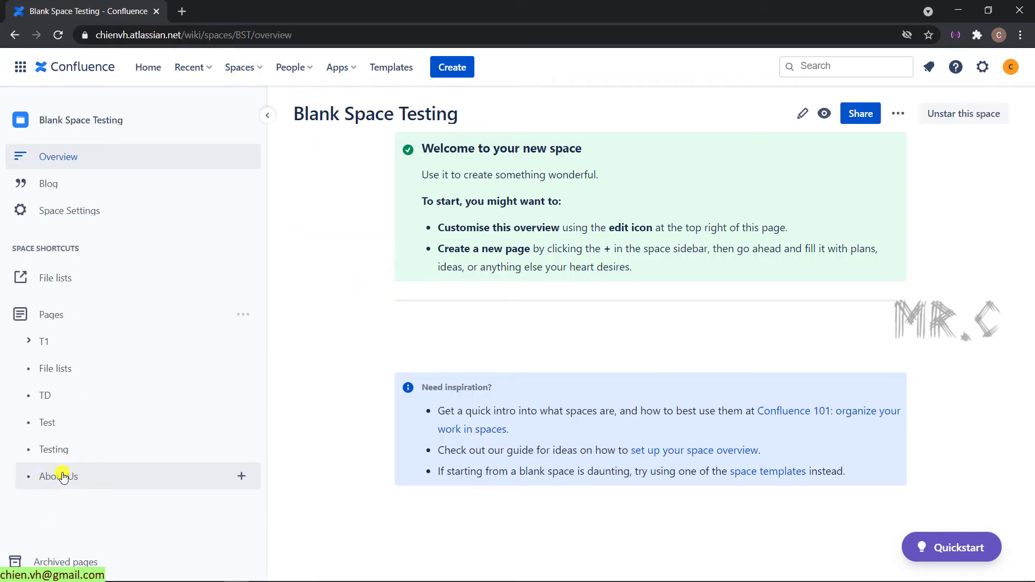
{"action": "left_click", "coordinate": [205, 68]}
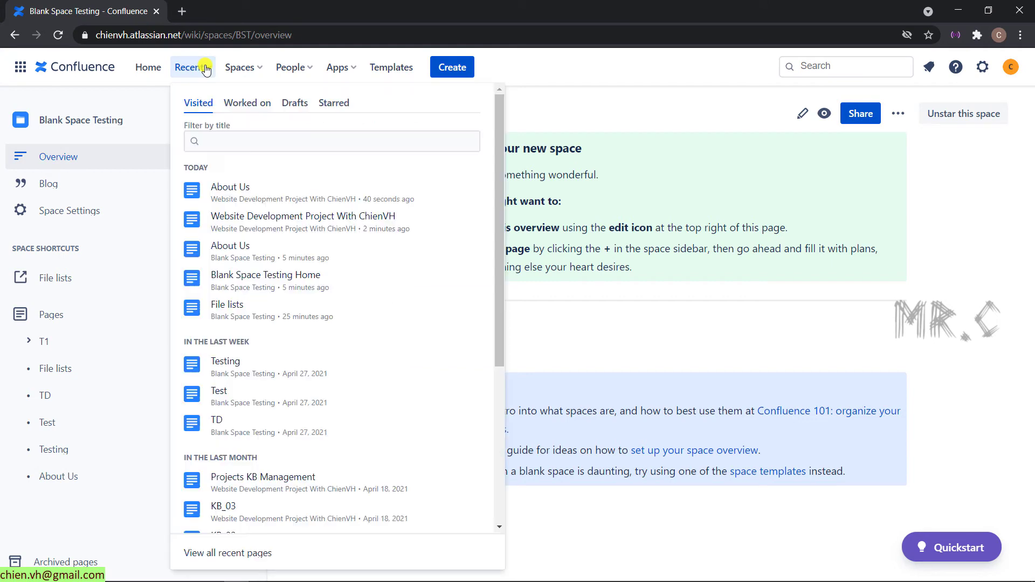
{"action": "left_click", "coordinate": [273, 215]}
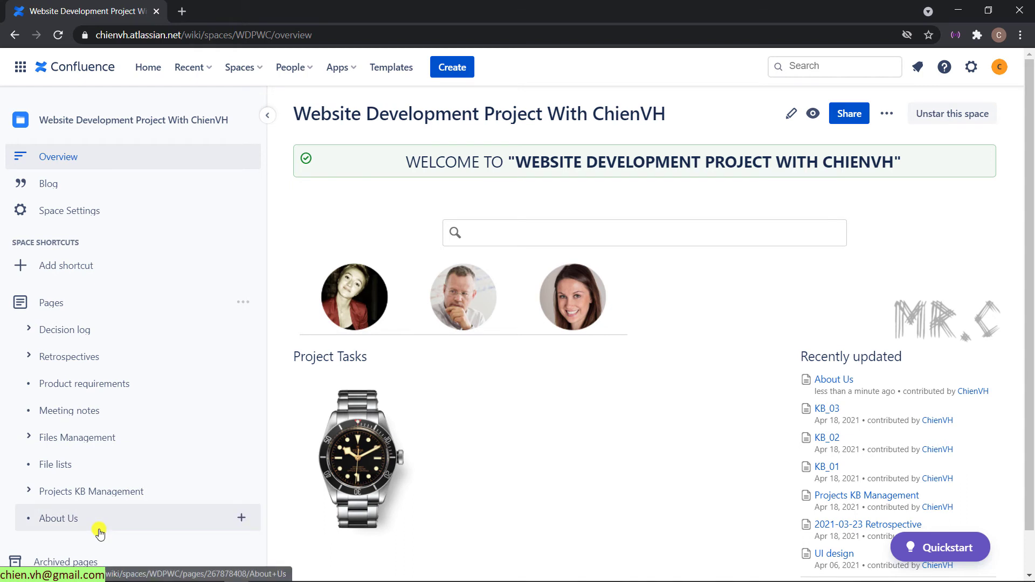
Go to Space Settings > Content Tools > Reorder Pages for this space.
{"action": "left_click", "coordinate": [92, 211]}
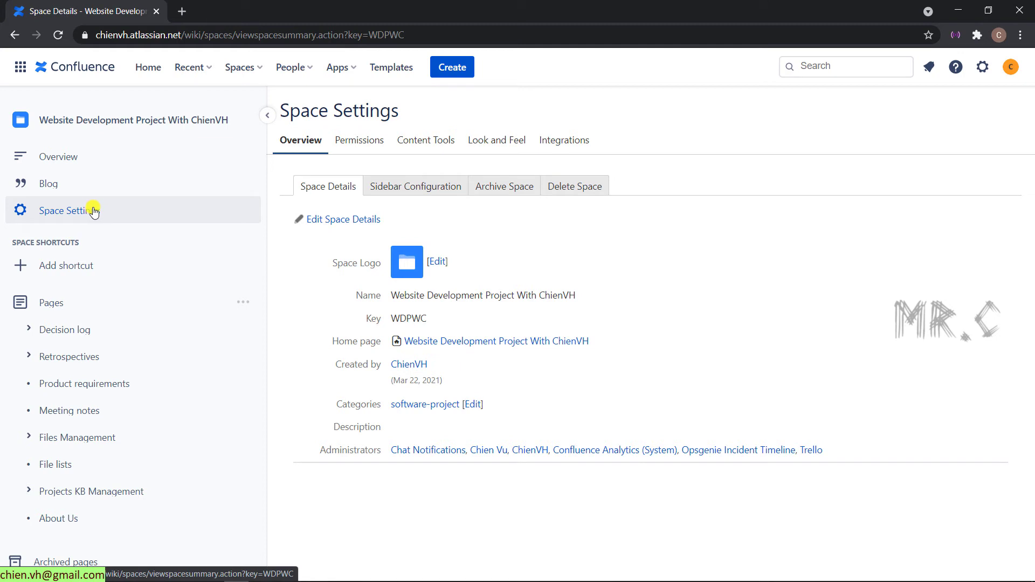
{"action": "left_click", "coordinate": [442, 143]}
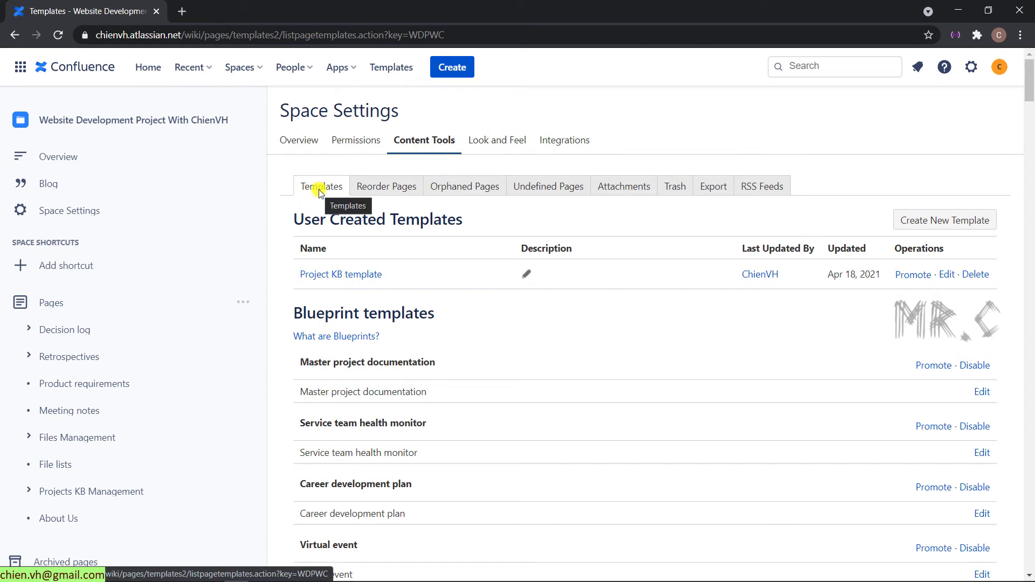
{"action": "left_click", "coordinate": [386, 186]}
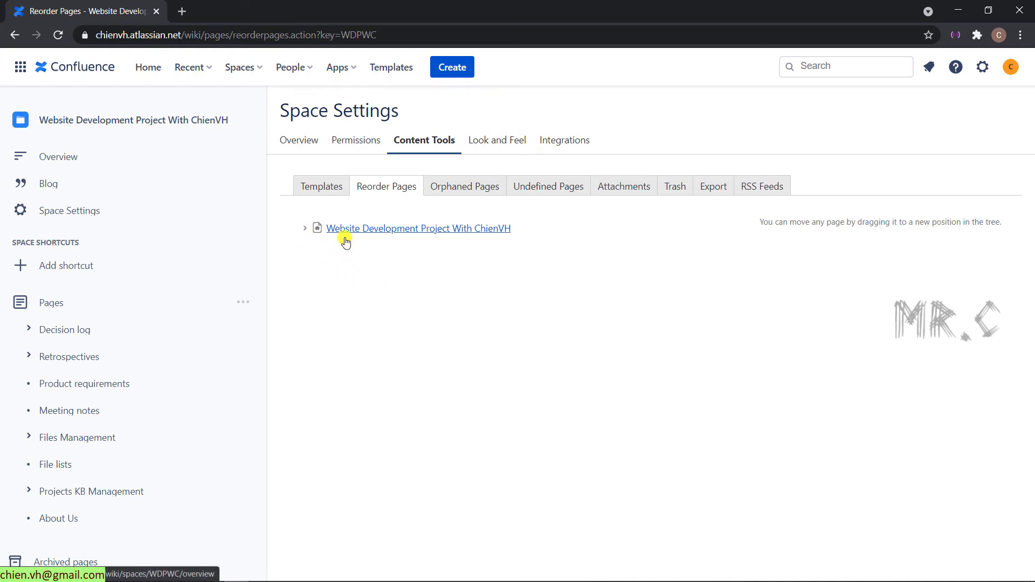
Order pages About Us, Projects KB Management, Files Management, Meeting notes (with Retrospectives nested), Product requirements above Decision log.
{"action": "left_click", "coordinate": [306, 229]}
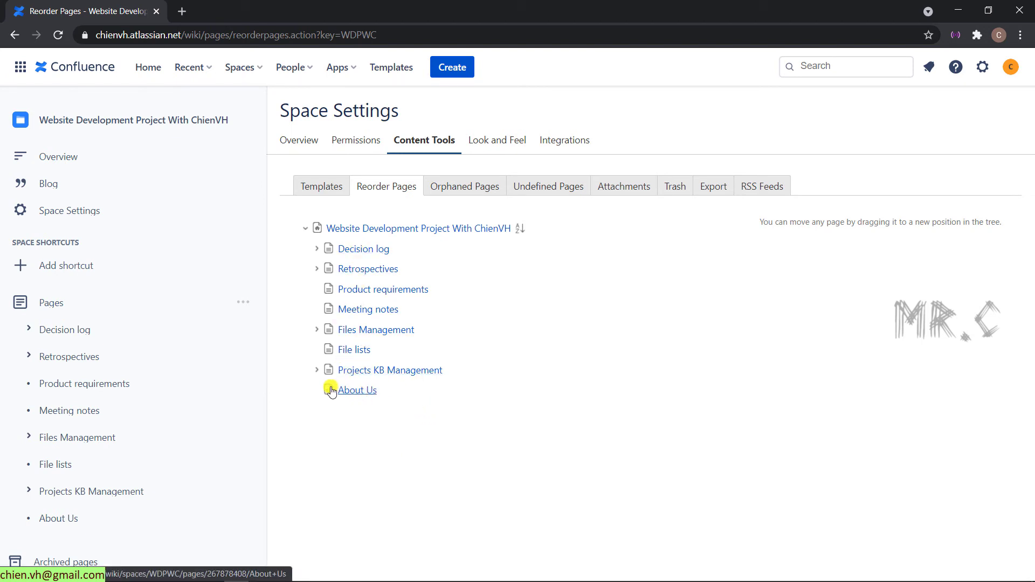
{"action": "left_click_drag", "start_coordinate": [328, 393], "coordinate": [329, 248]}
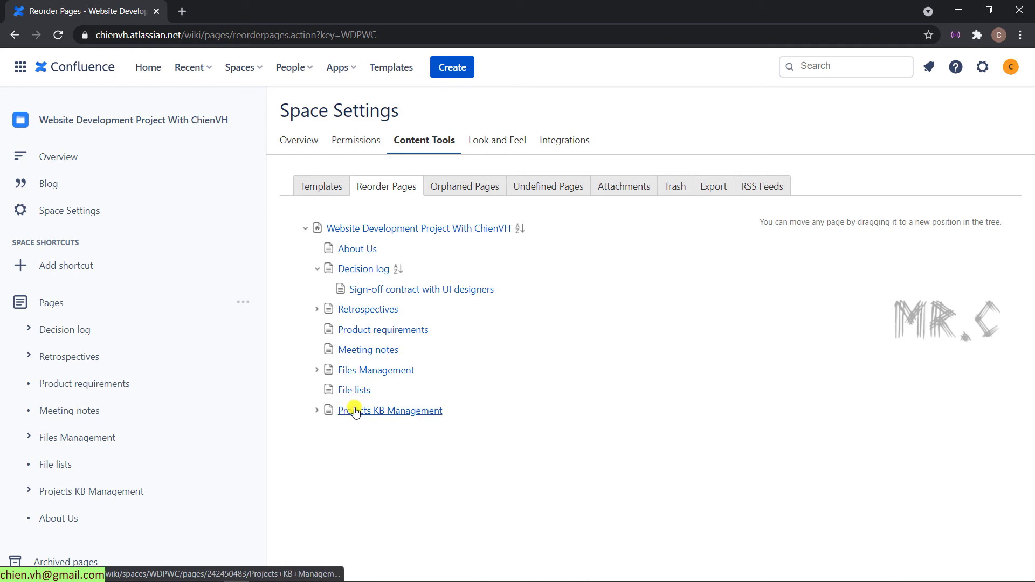
{"action": "left_click_drag", "start_coordinate": [361, 412], "coordinate": [347, 264]}
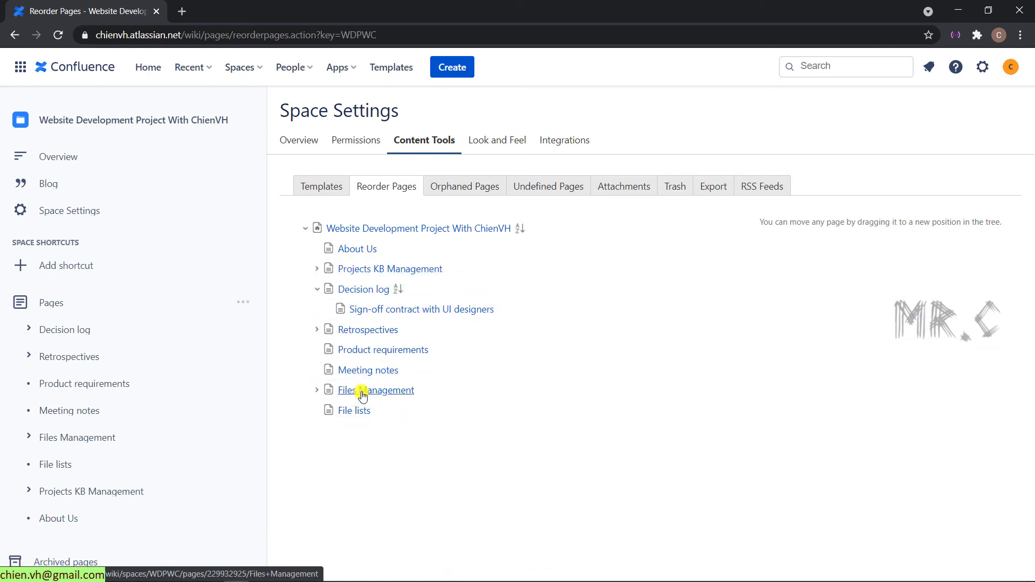
{"action": "left_click_drag", "start_coordinate": [362, 395], "coordinate": [349, 275]}
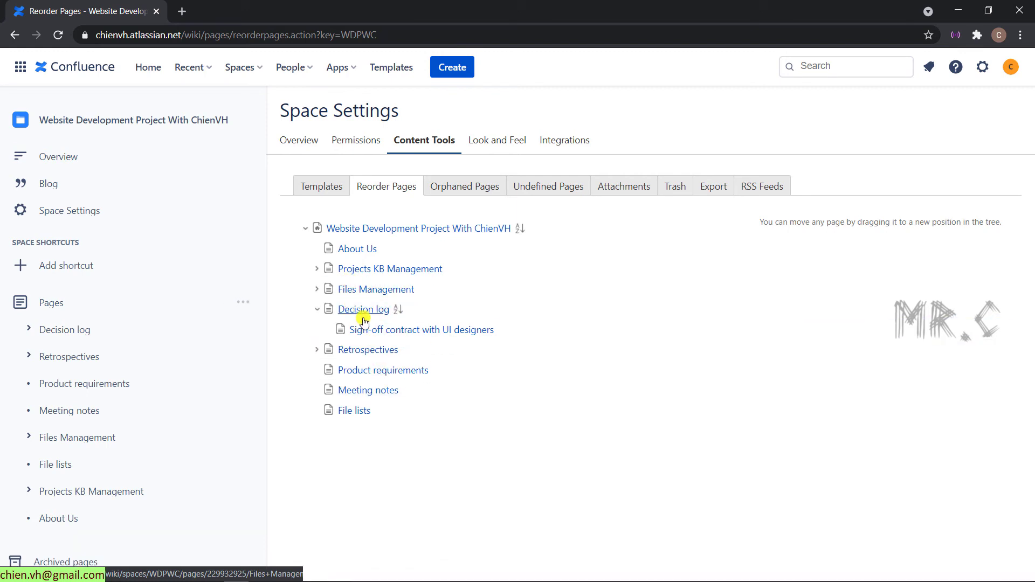
{"action": "left_click_drag", "start_coordinate": [378, 397], "coordinate": [361, 291]}
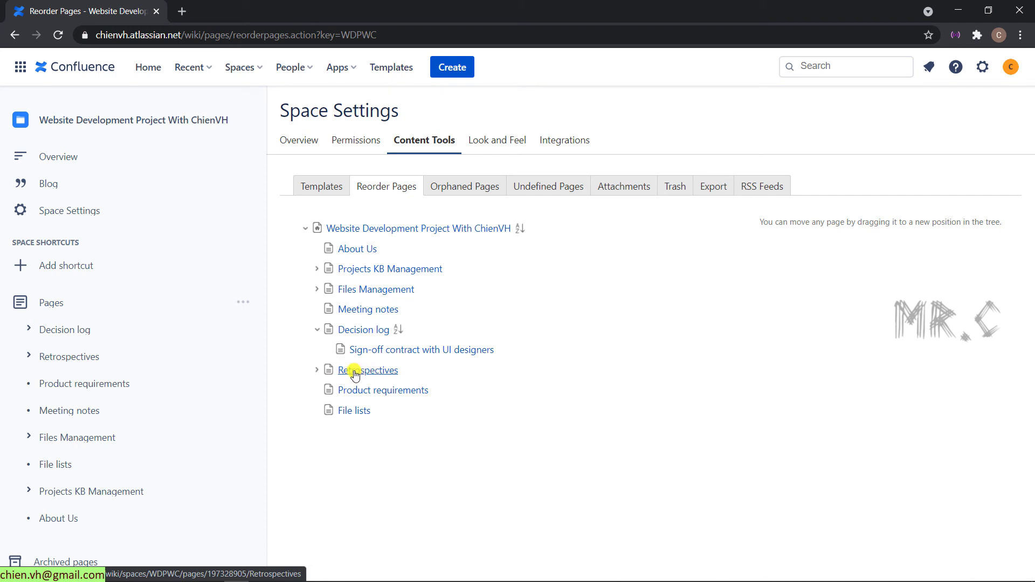
{"action": "left_click_drag", "start_coordinate": [354, 376], "coordinate": [391, 315]}
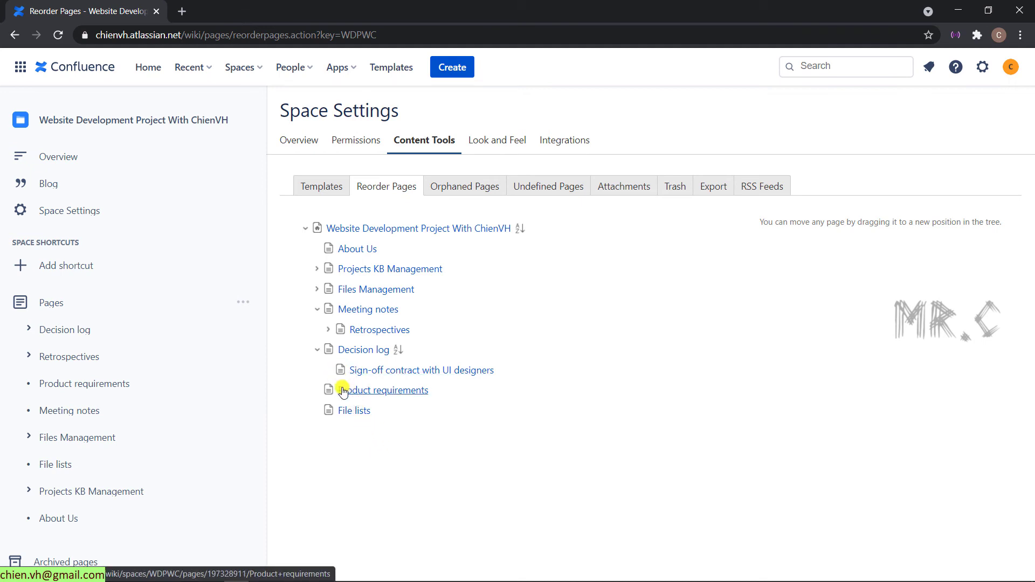
{"action": "left_click_drag", "start_coordinate": [349, 395], "coordinate": [341, 346]}
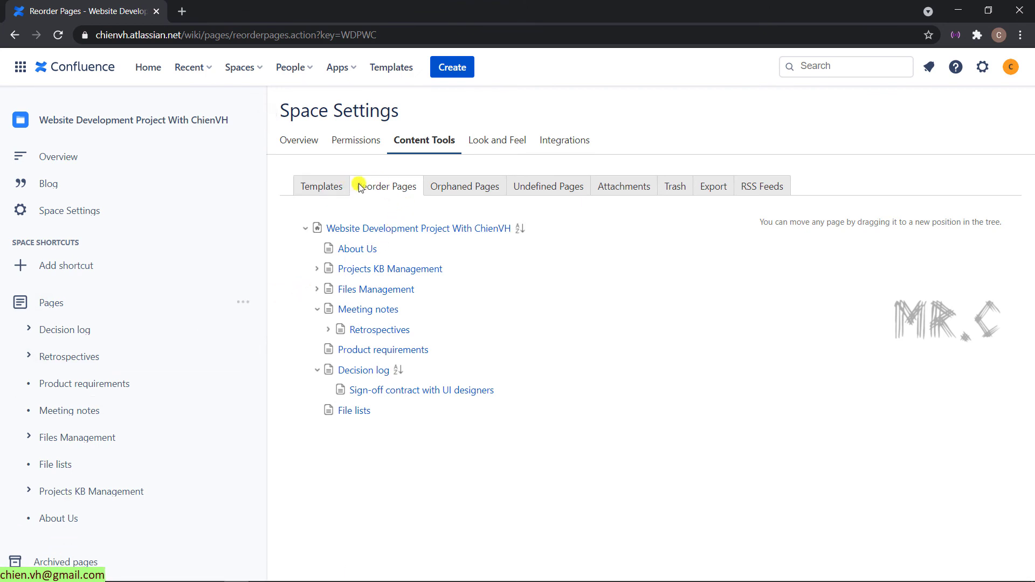
Reload Reorder Pages, verify About Us heads the expanded tree, and open About Us.
{"action": "left_click", "coordinate": [58, 34]}
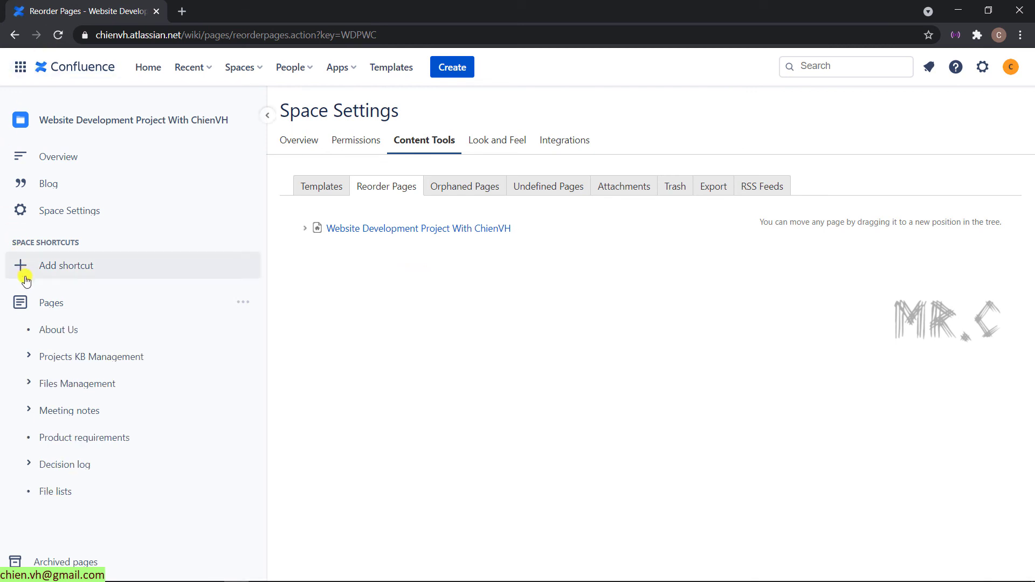
{"action": "left_click", "coordinate": [305, 228]}
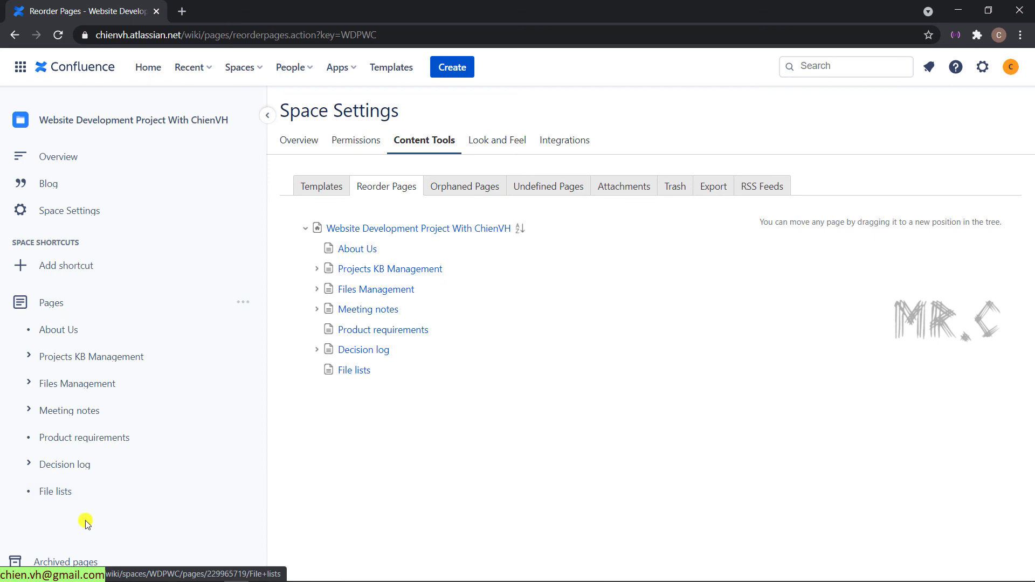
{"action": "left_click", "coordinate": [54, 333]}
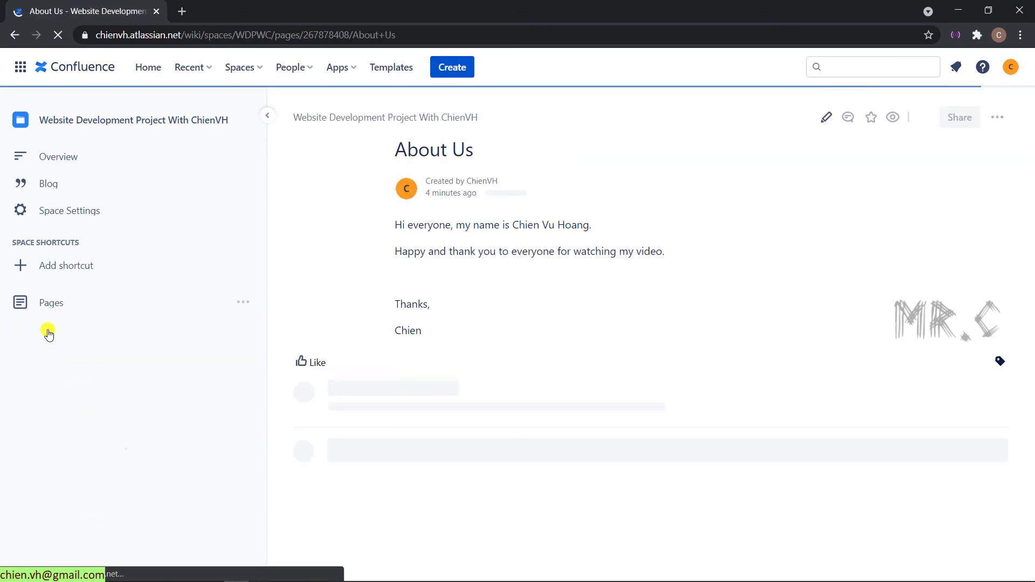